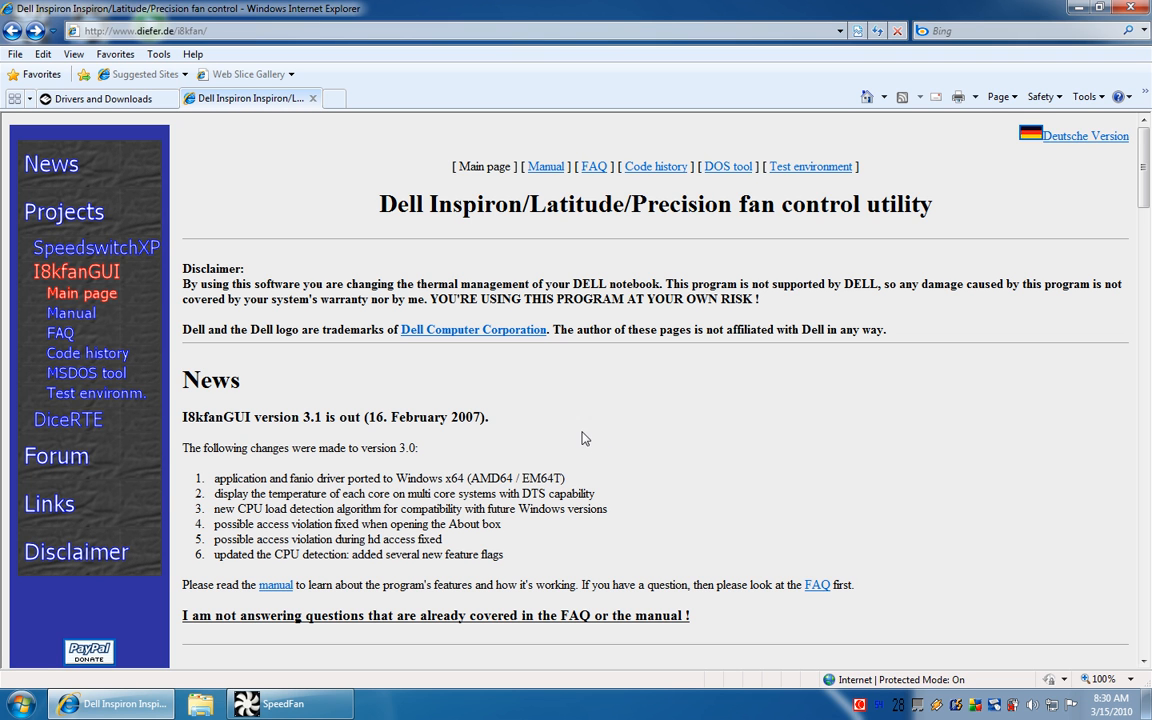
- Examine the I8kfanGUI page, covering the version 3.1 downloads and the Dell notebook compatibility lists
scroll(584, 437, "down", 2)
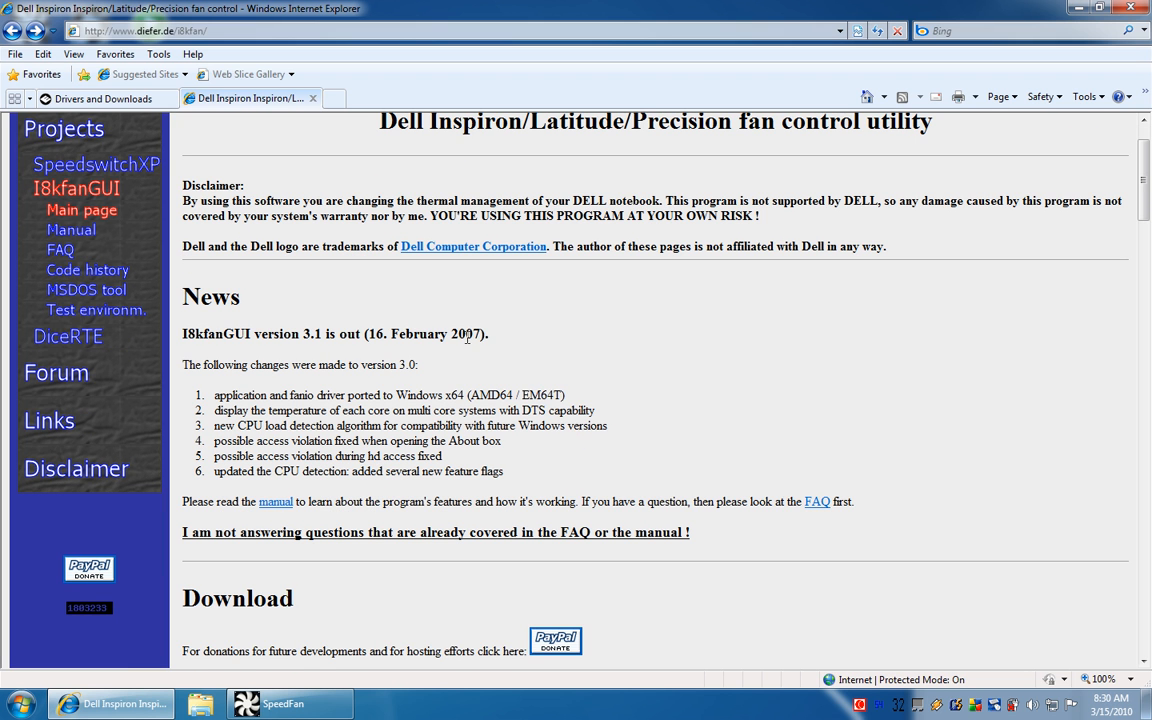
scroll(600, 415, "down", 5)
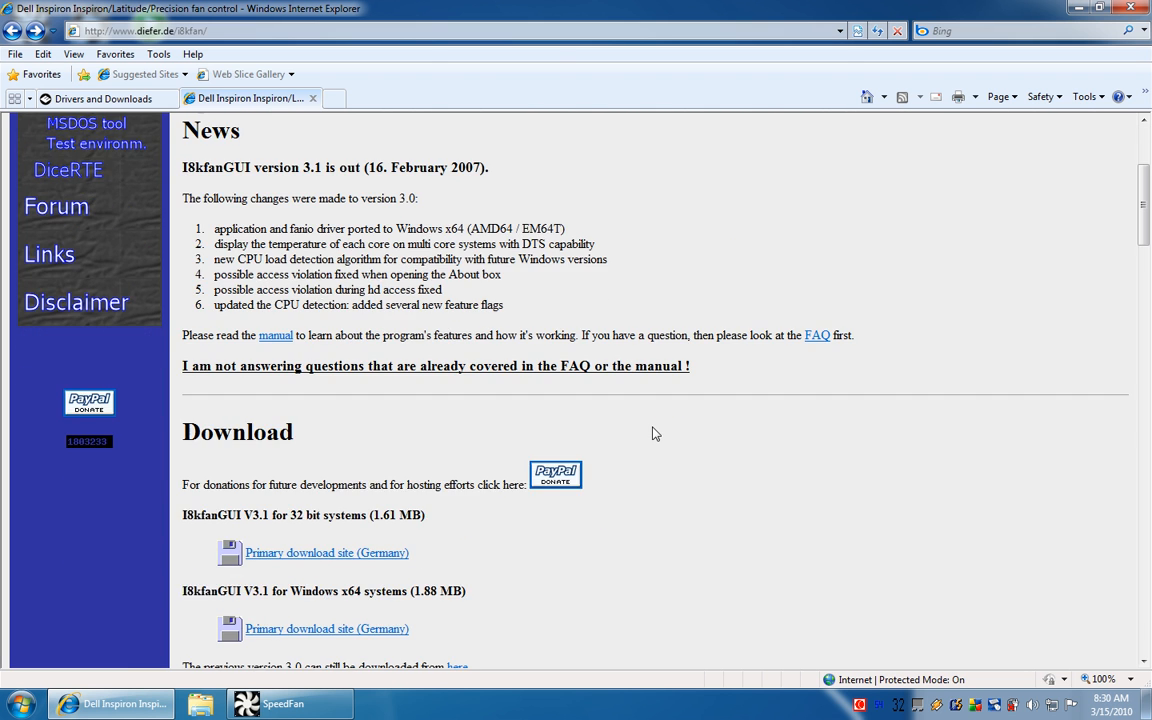
scroll(650, 437, "down", 1)
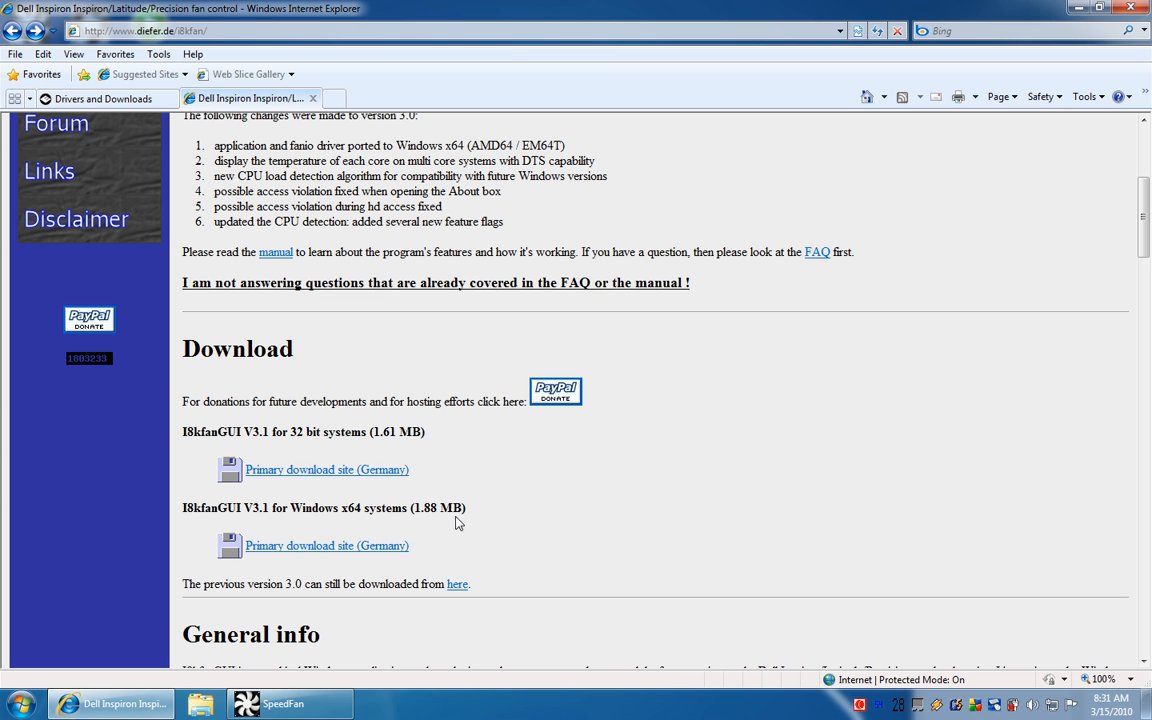
scroll(502, 512, "down", 7)
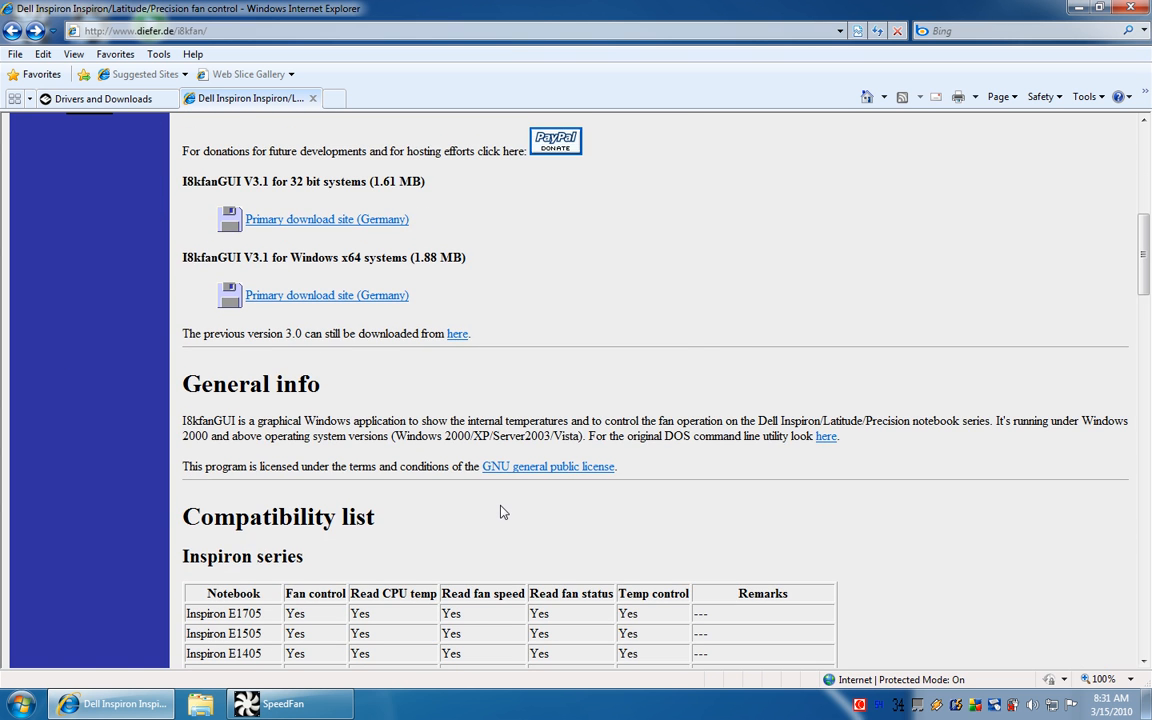
scroll(502, 508, "down", 5)
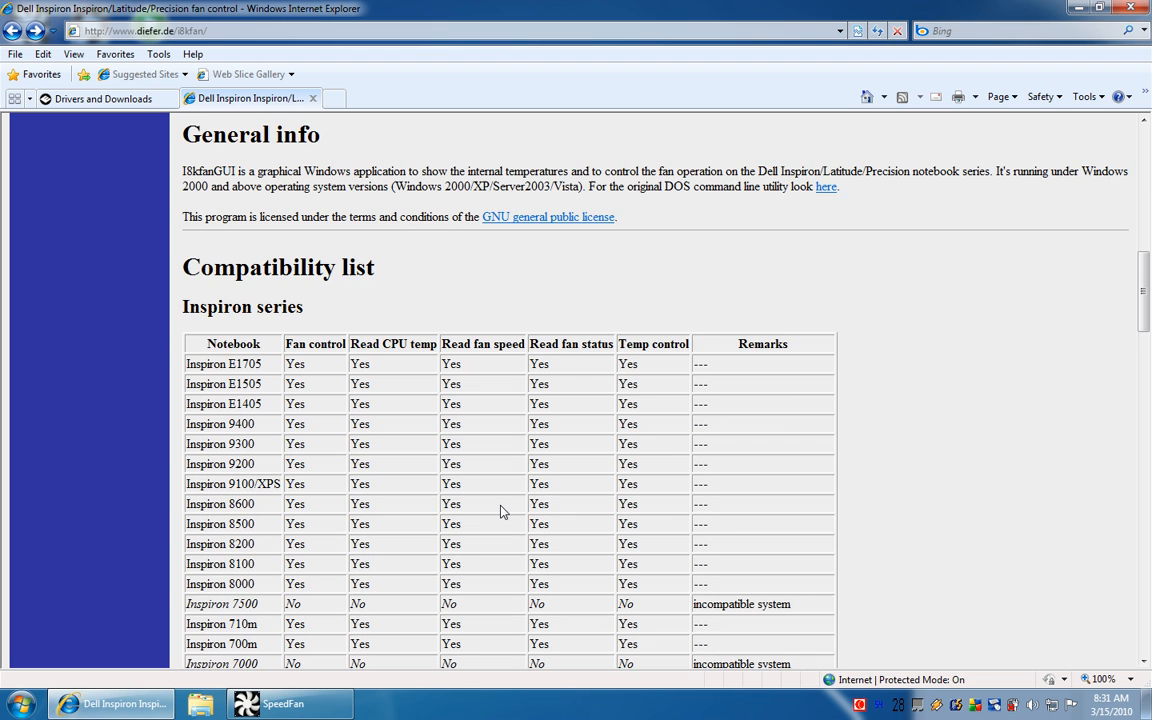
scroll(502, 512, "down", 11)
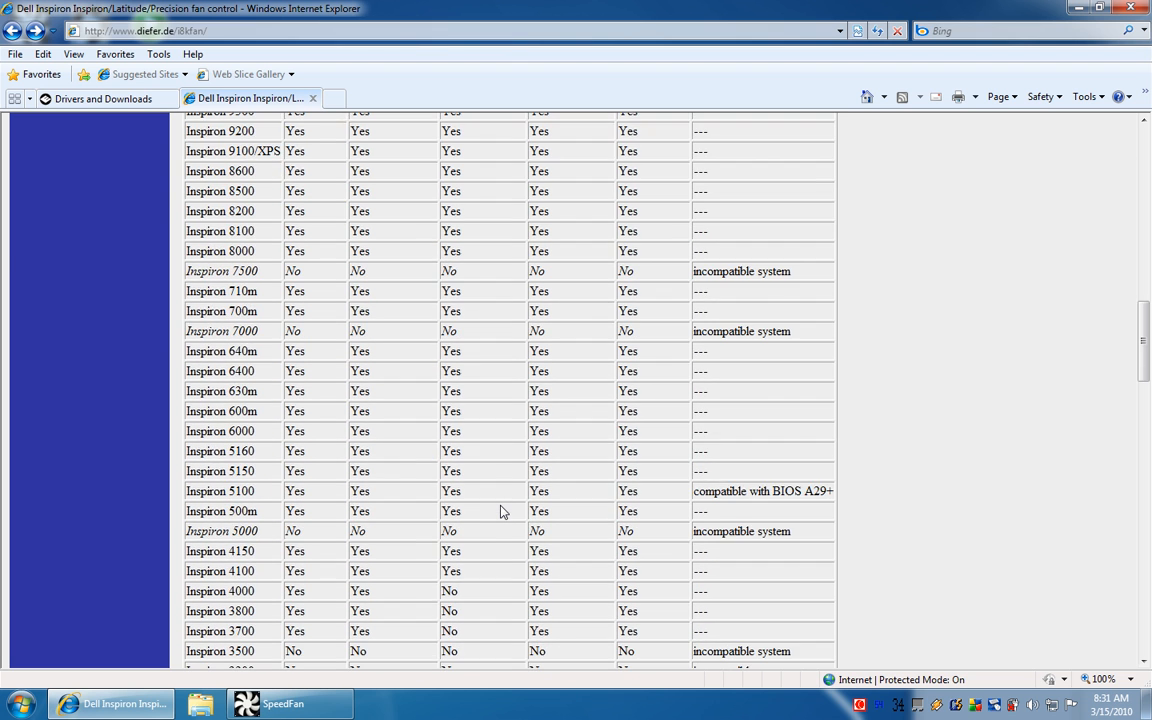
scroll(503, 510, "down", 18)
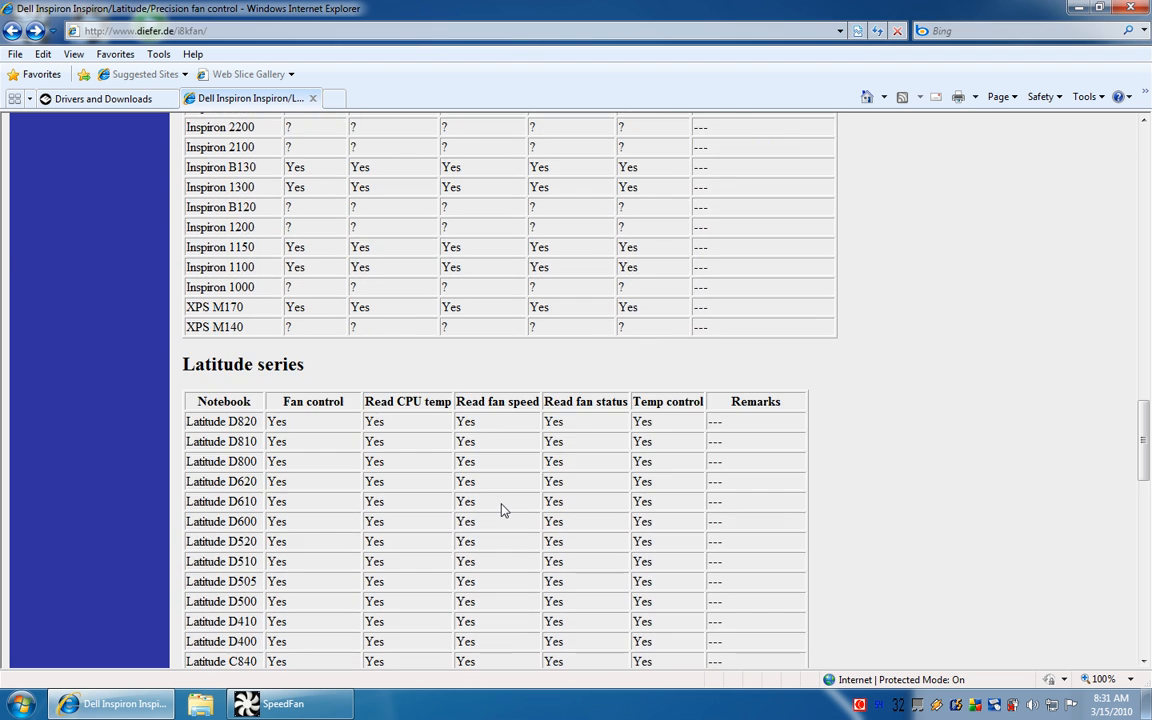
scroll(505, 508, "down", 8)
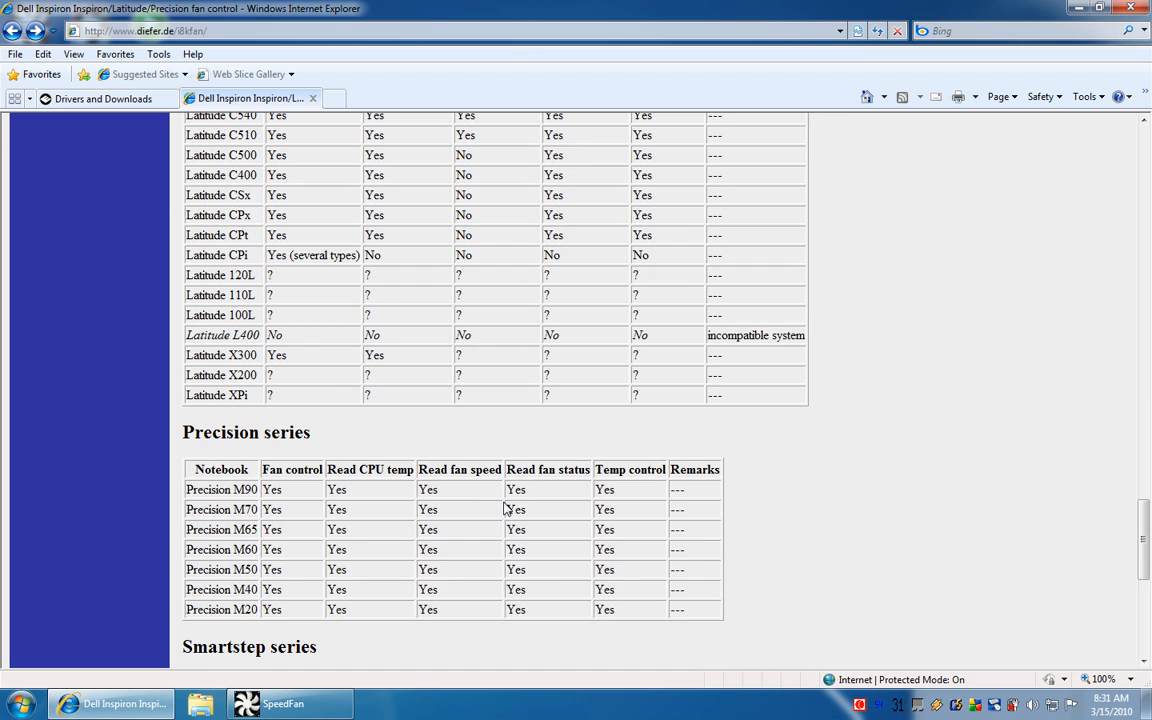
scroll(505, 508, "down", 7)
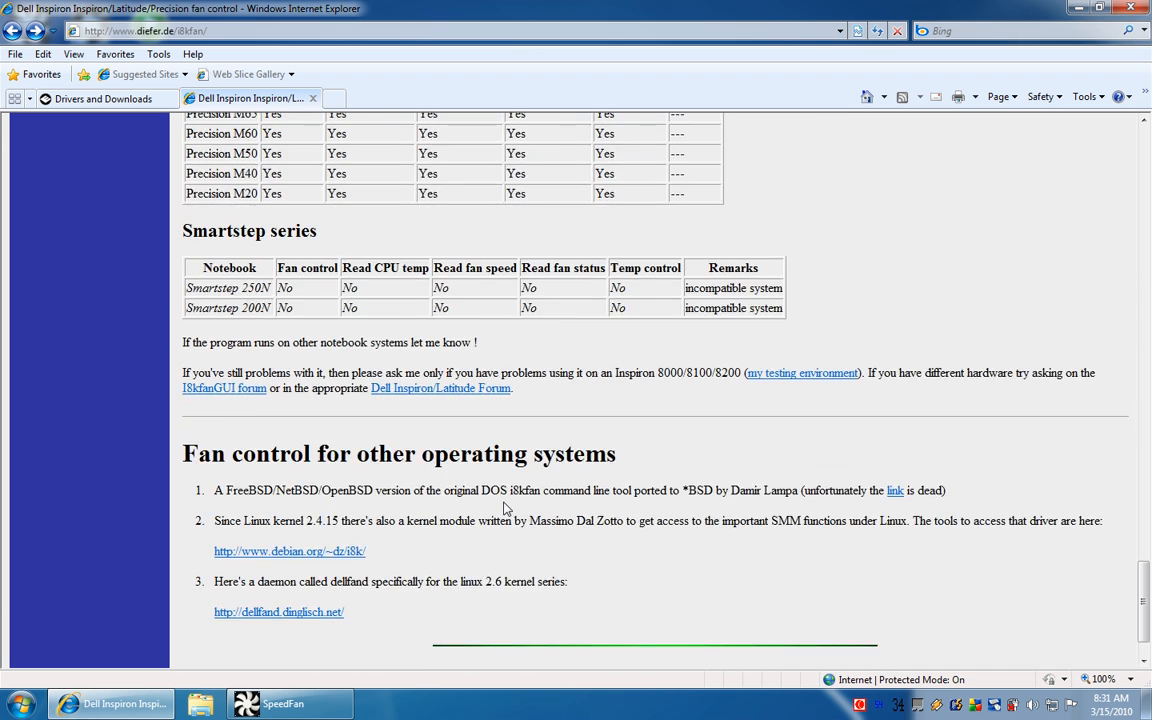
- Switch from the browser to the I8kfanGUI fan control window and view the available automatic temperature policies
left_click(1077, 8)
double_click(900, 706)
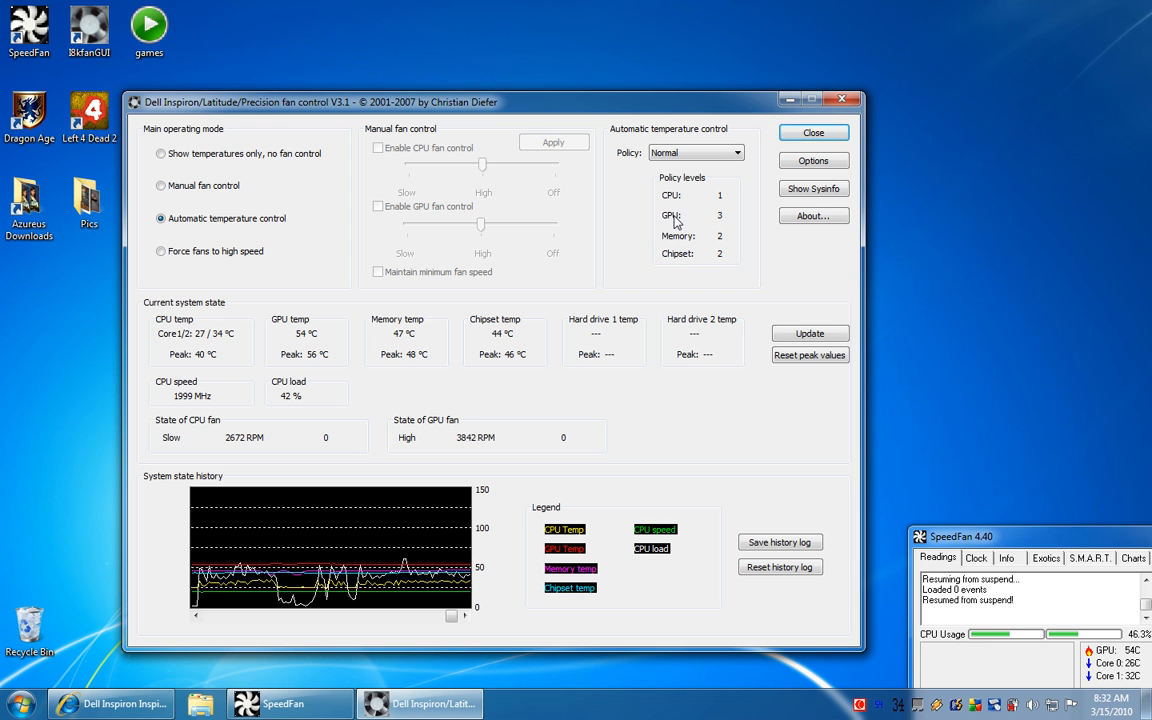
left_click(738, 155)
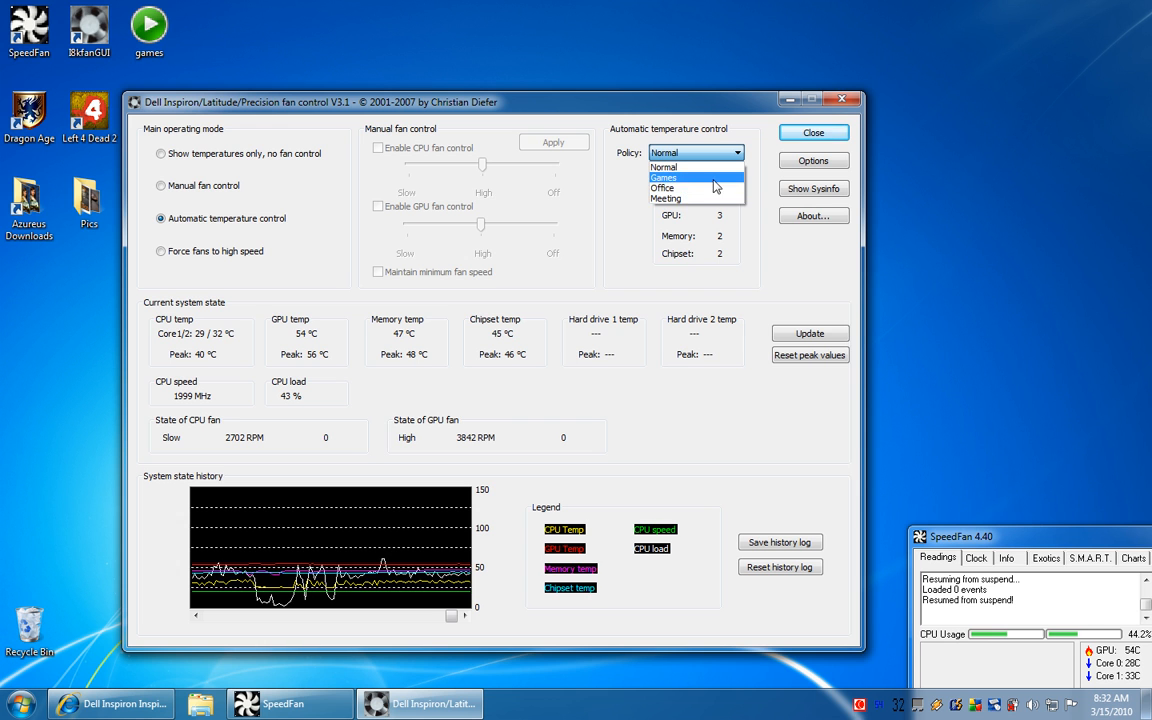
left_click(717, 249)
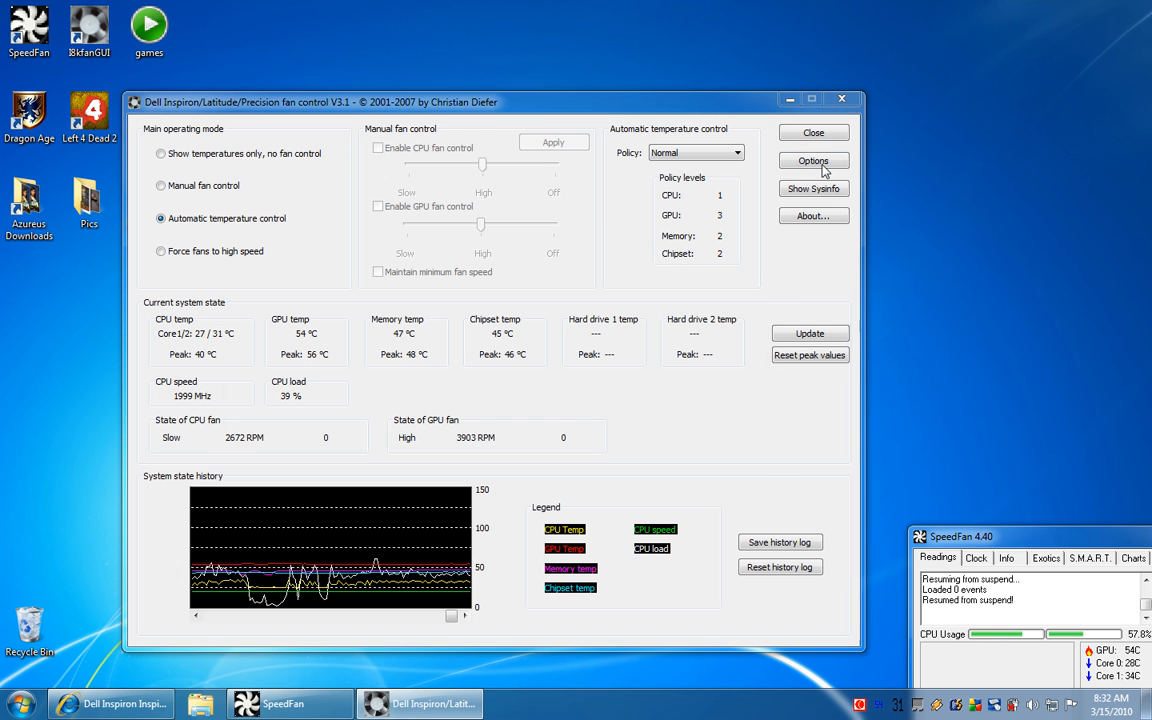
- Open the fan control options and examine the autostart settings and the Normal policy's CPU temperature levels
left_click(800, 163)
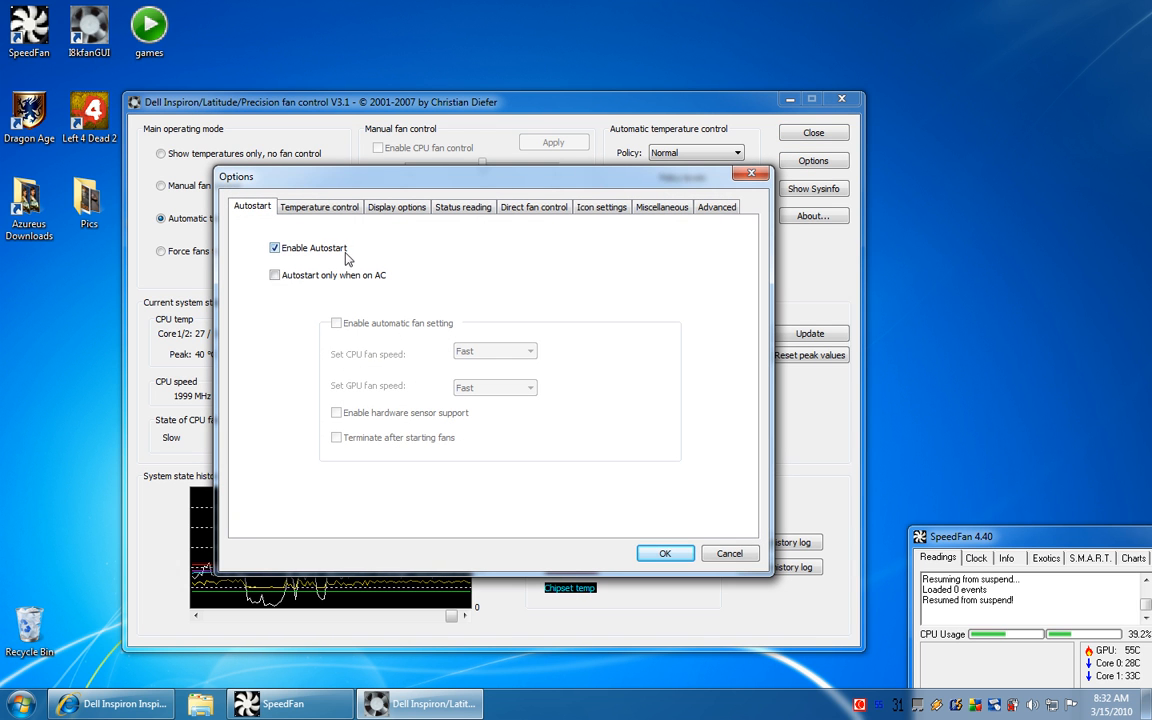
left_click(285, 206)
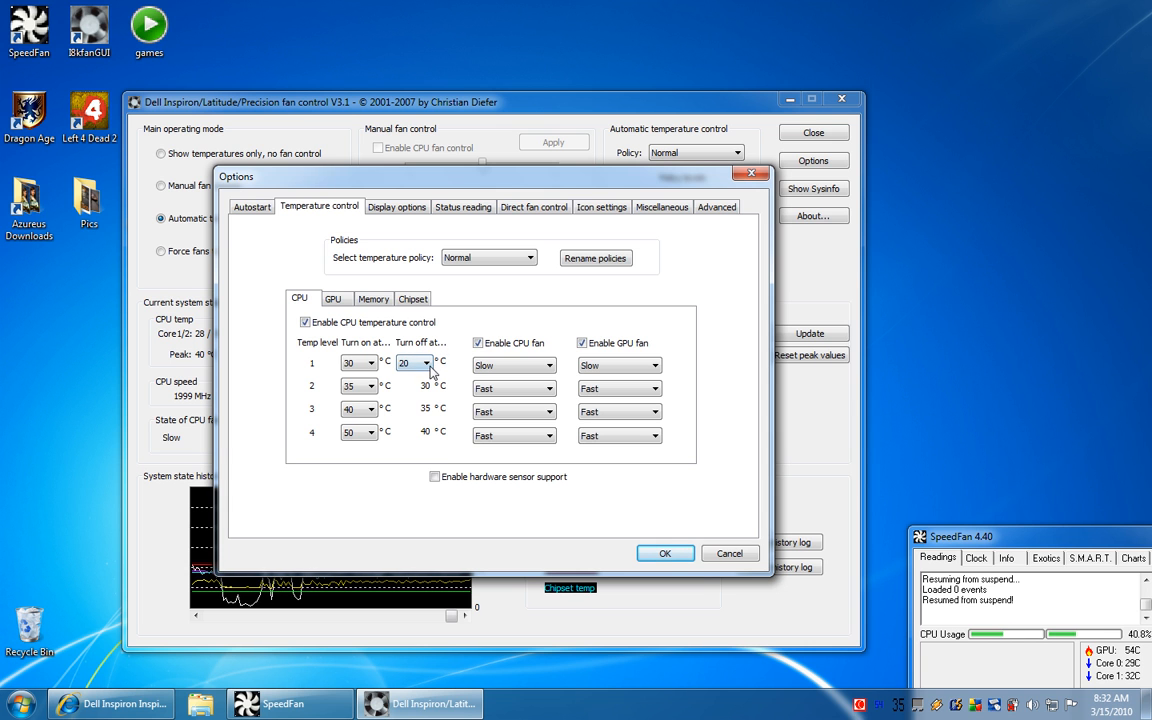
left_click(366, 390)
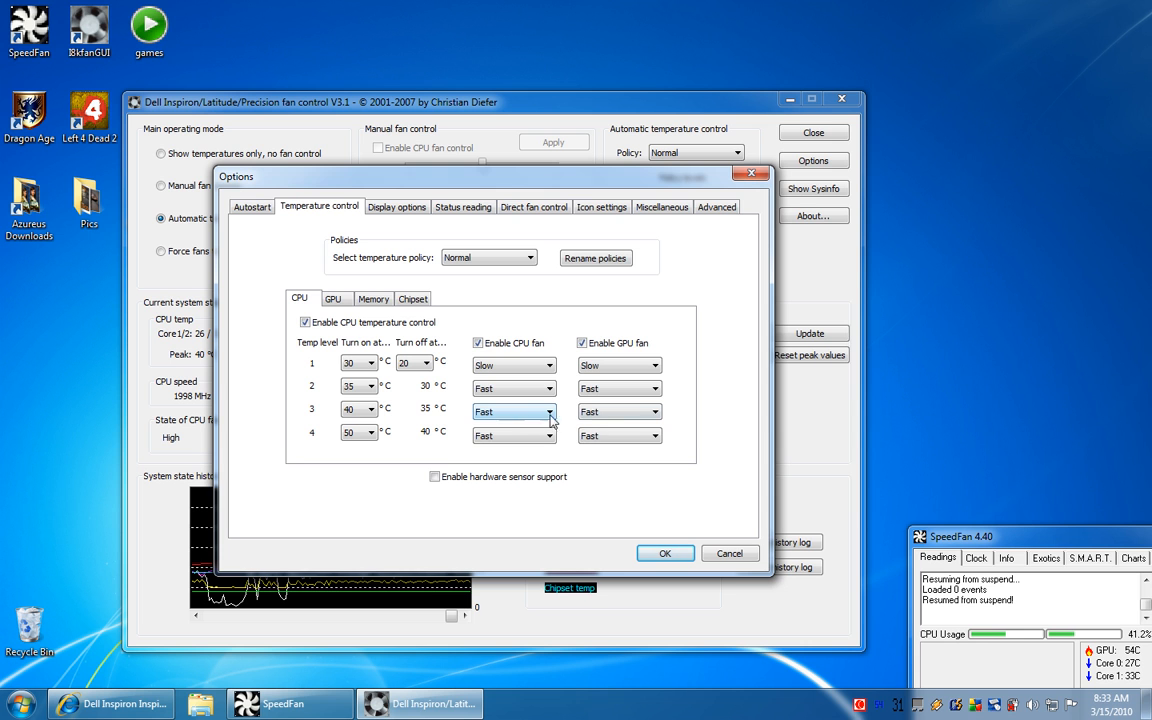
- Examine the Normal policy's GPU temperature levels, including the CPU fan speed choices for level 4
left_click(332, 302)
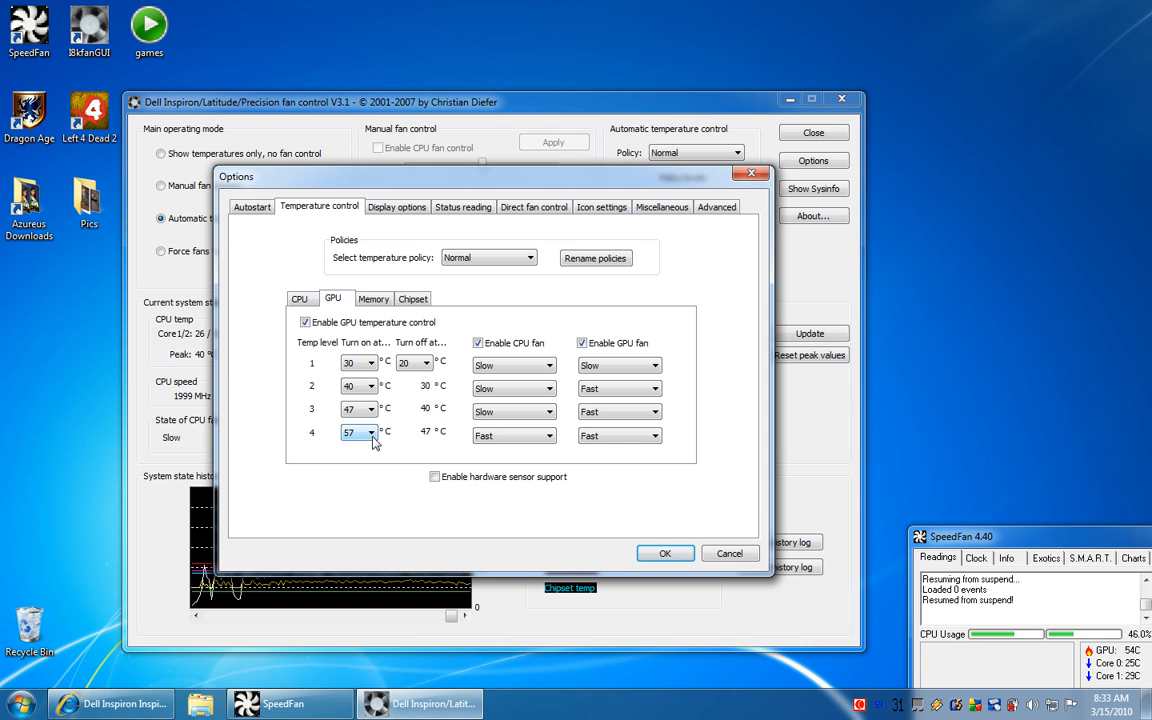
left_click(548, 437)
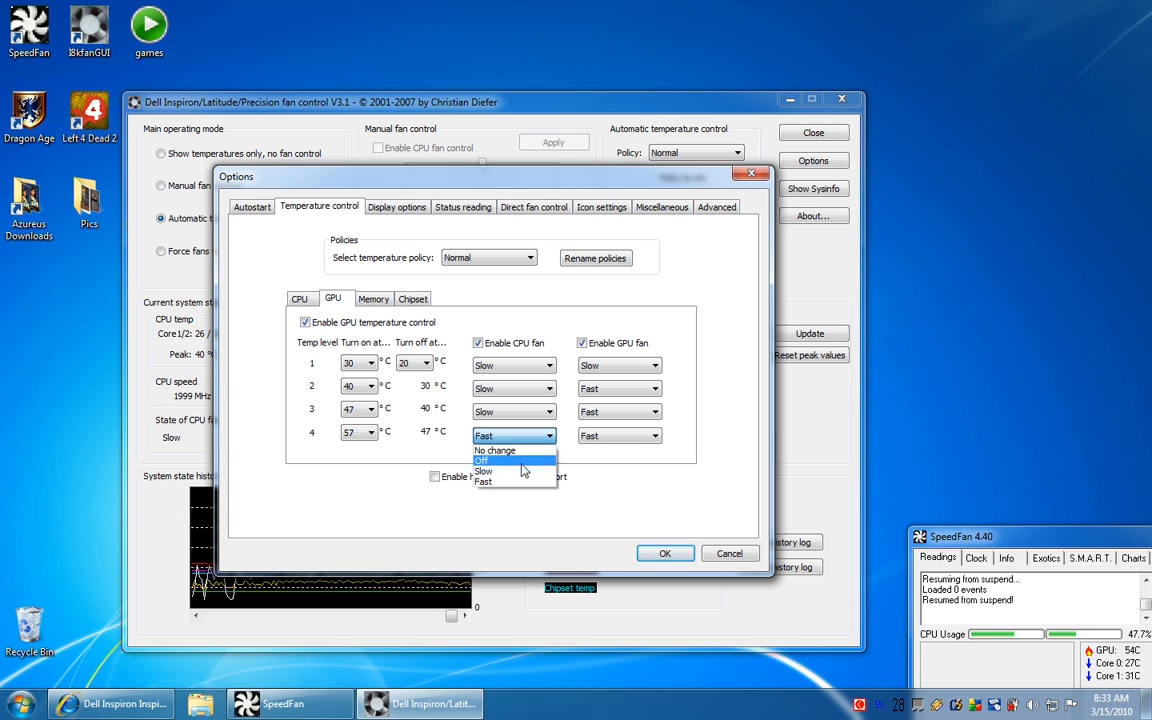
left_click(510, 481)
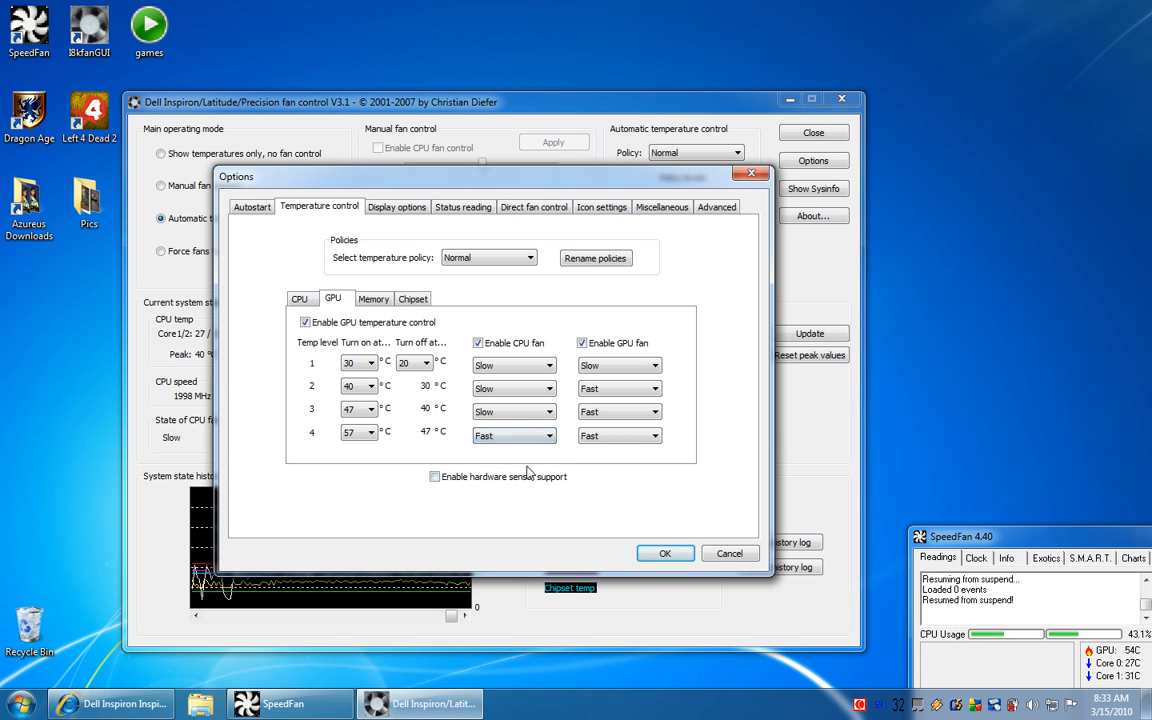
- Compare the memory and chipset temperature control settings of the Normal policy, and return to the GPU settings
left_click(376, 300)
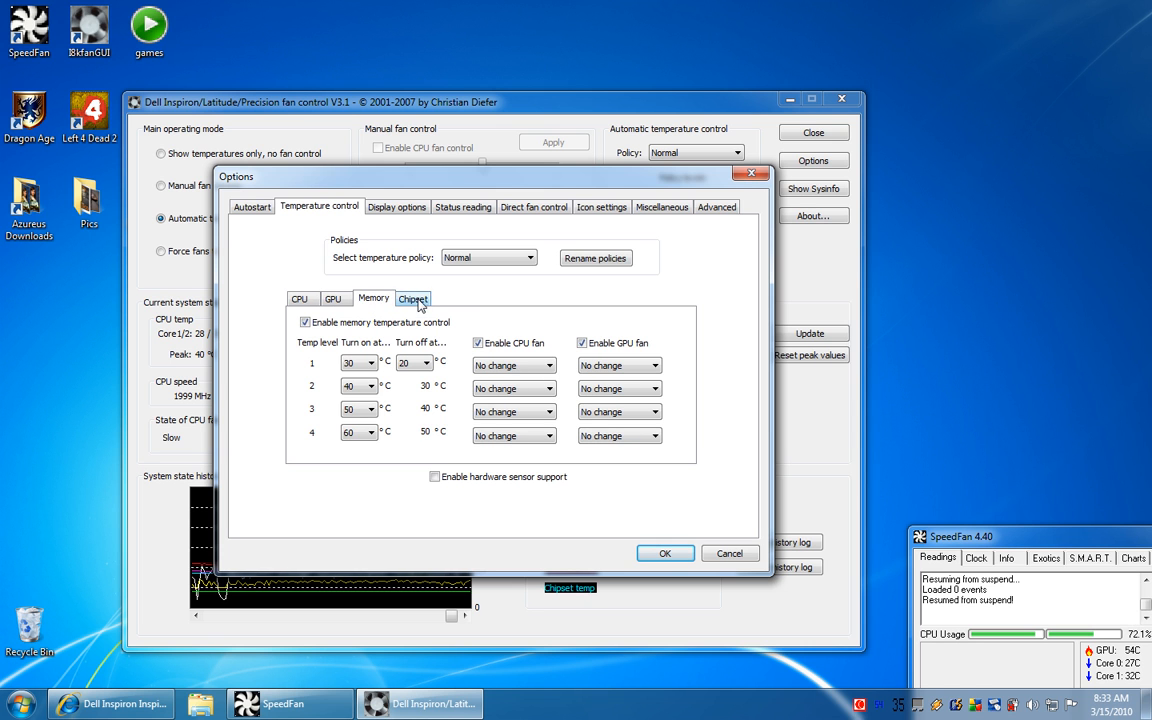
left_click(418, 302)
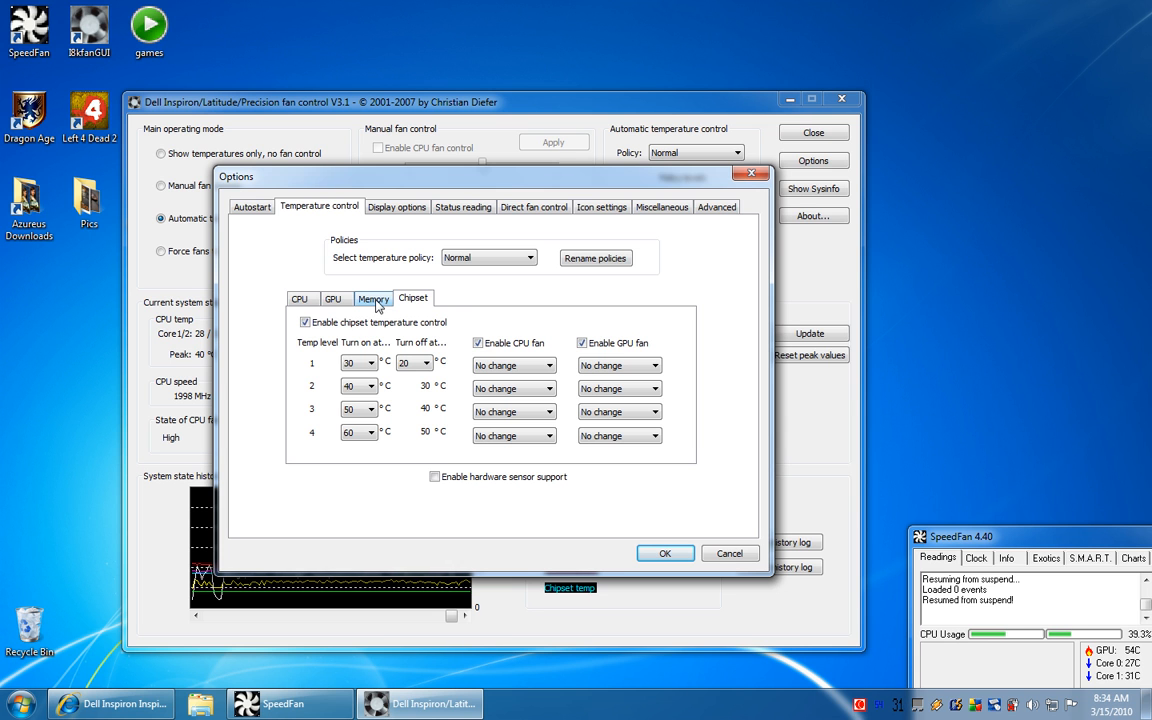
left_click(376, 302)
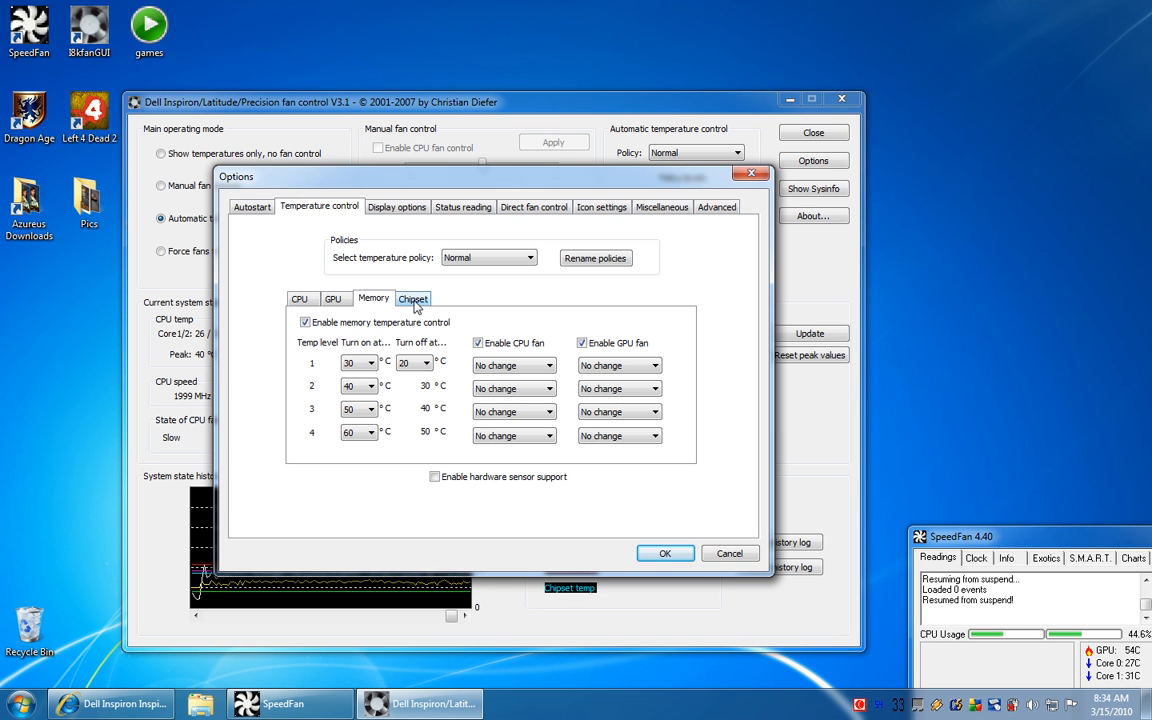
left_click(417, 304)
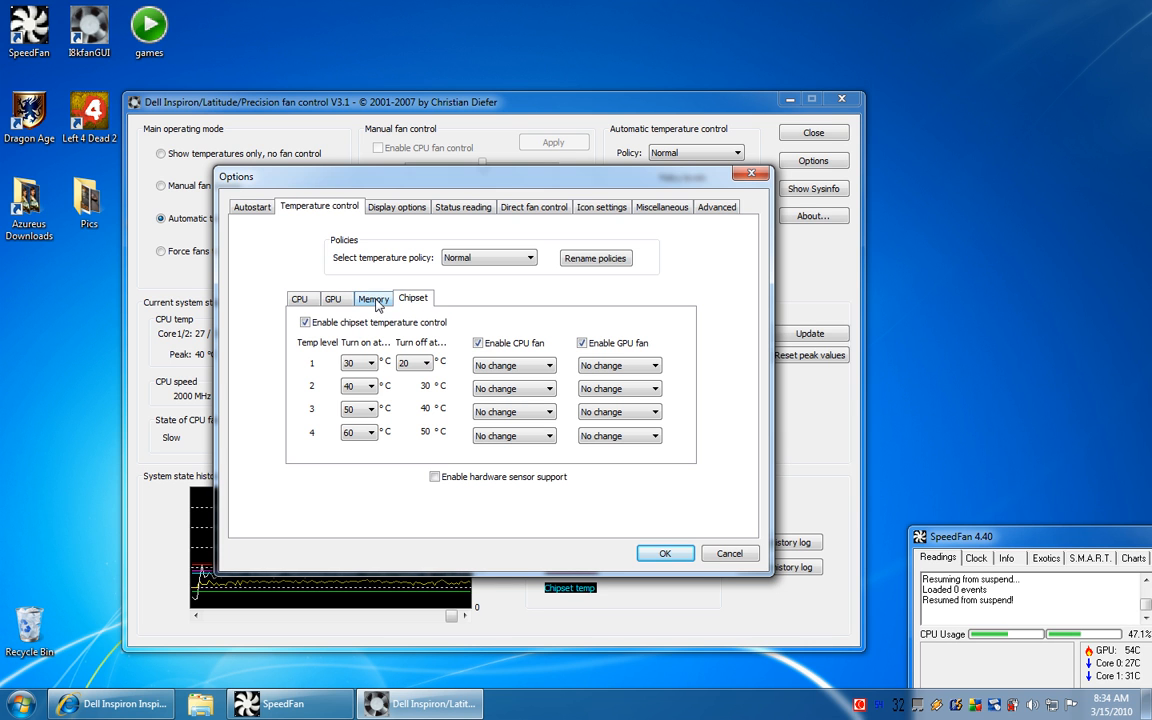
left_click(378, 302)
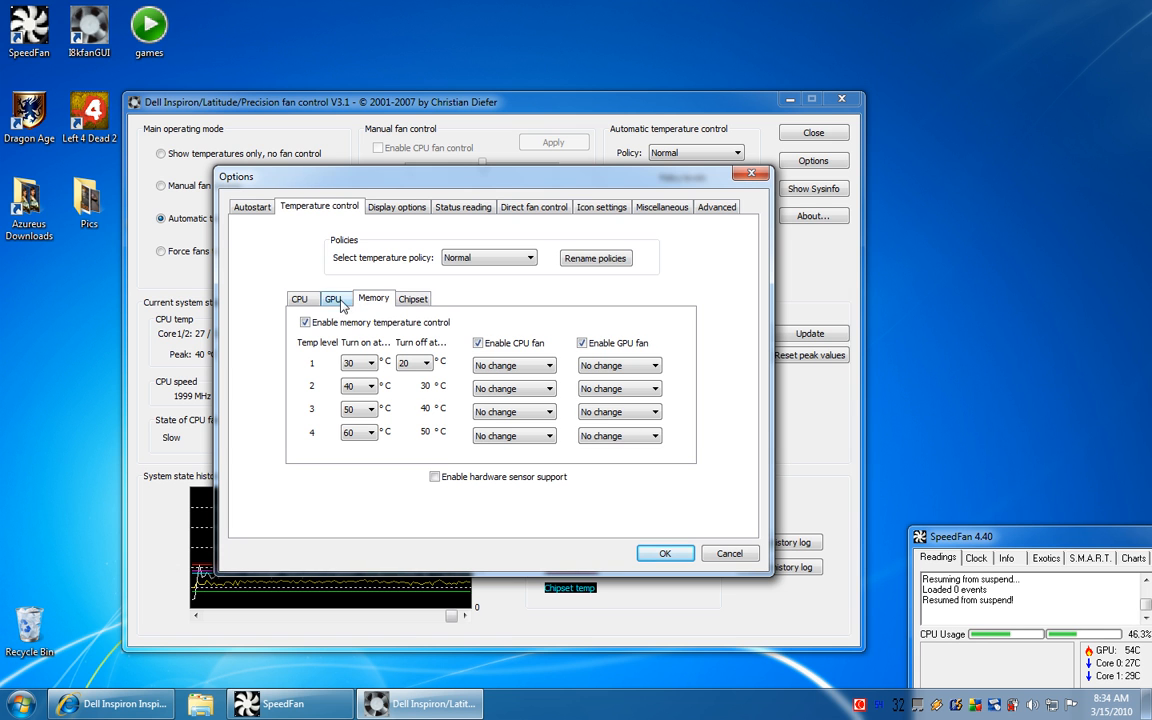
left_click(334, 303)
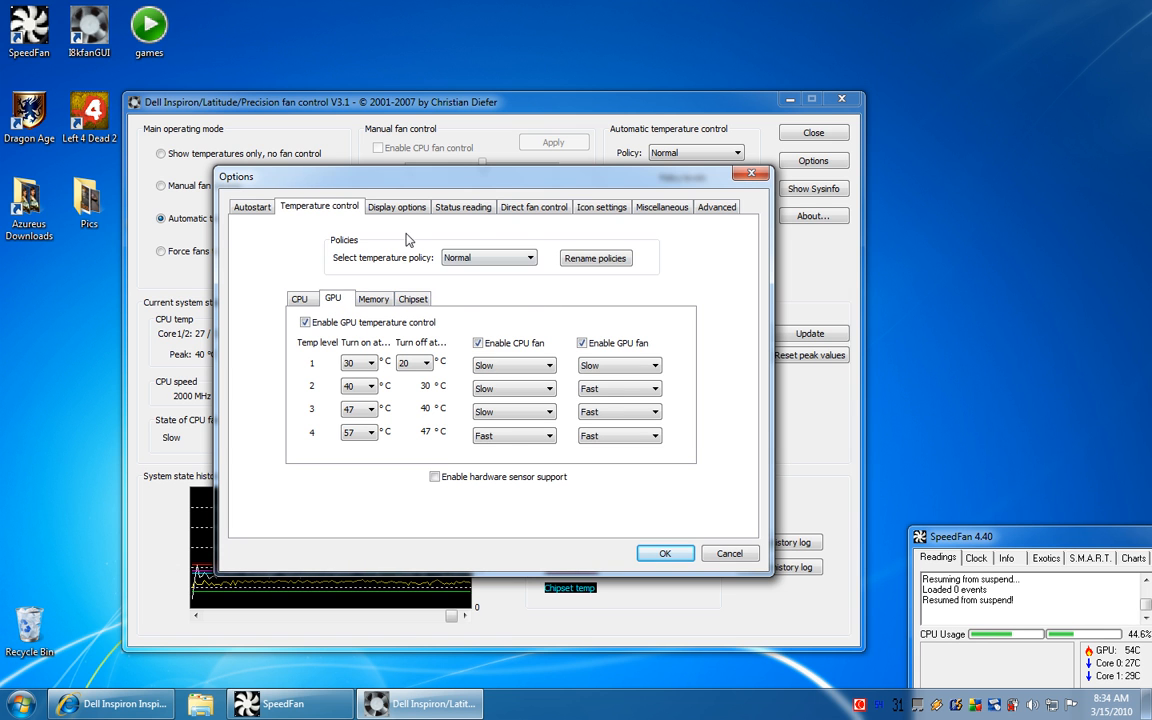
- Examine the advanced sensor and temperature offset settings beside the live readings, and the turn-on threshold of GPU level 3
left_click(718, 208)
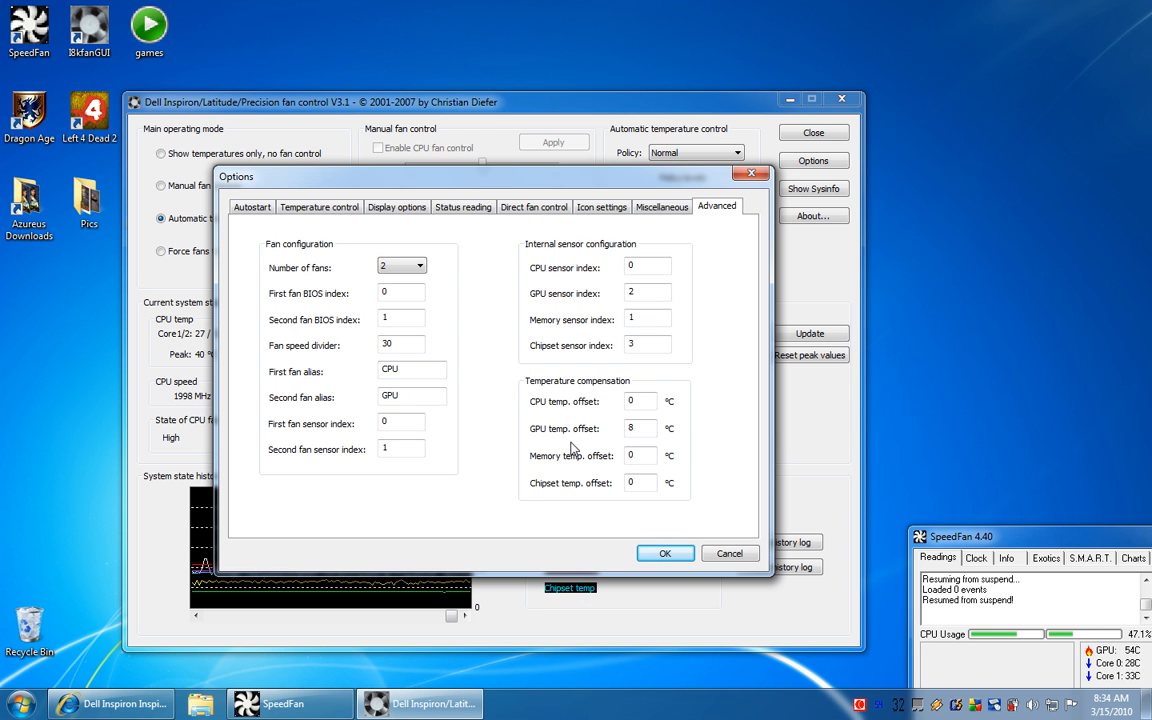
left_click_drag(457, 182, 685, 96)
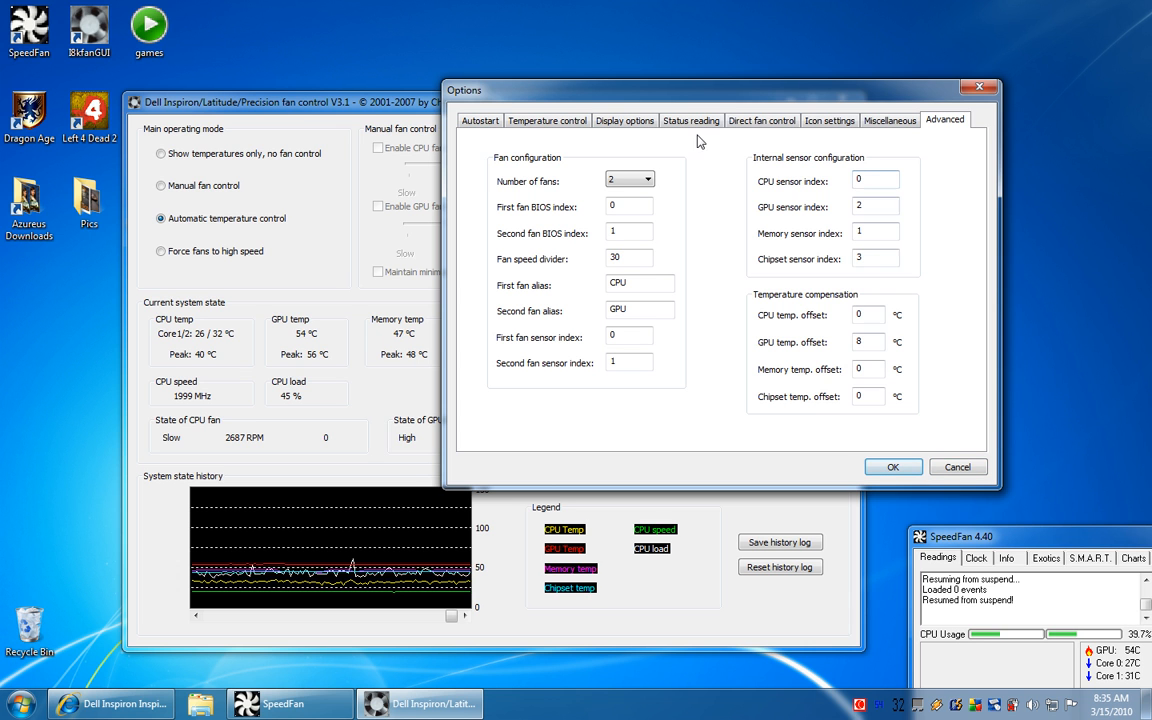
left_click(515, 121)
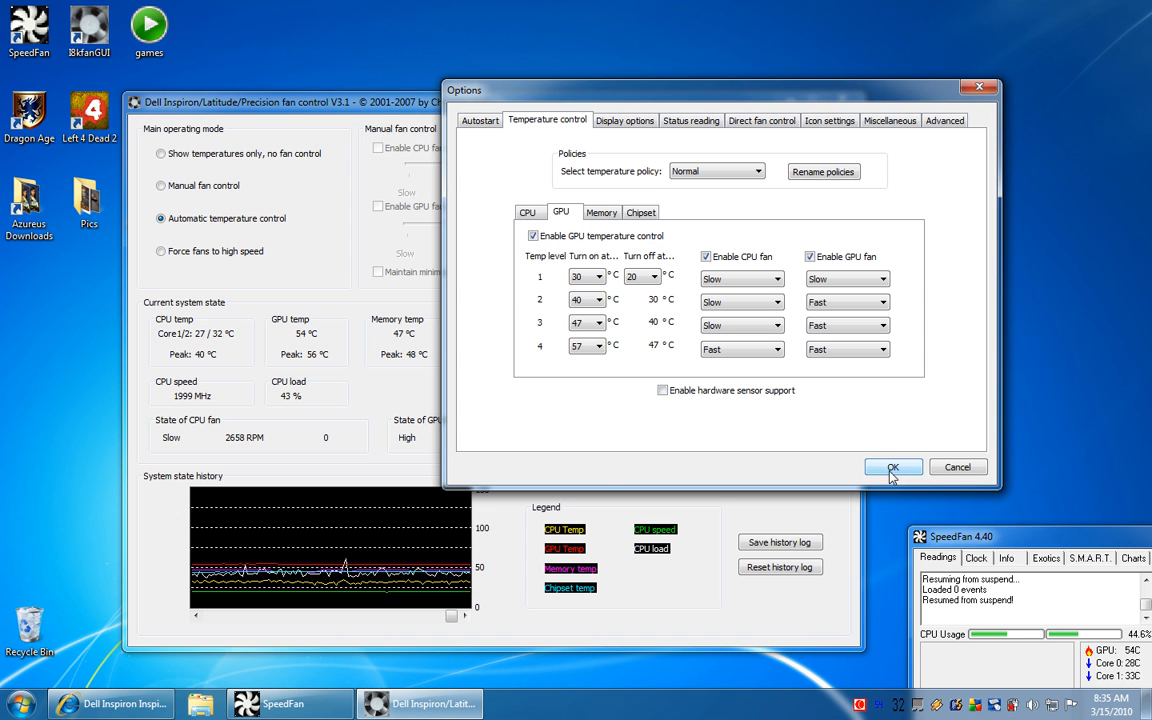
left_click(599, 324)
left_click(599, 325)
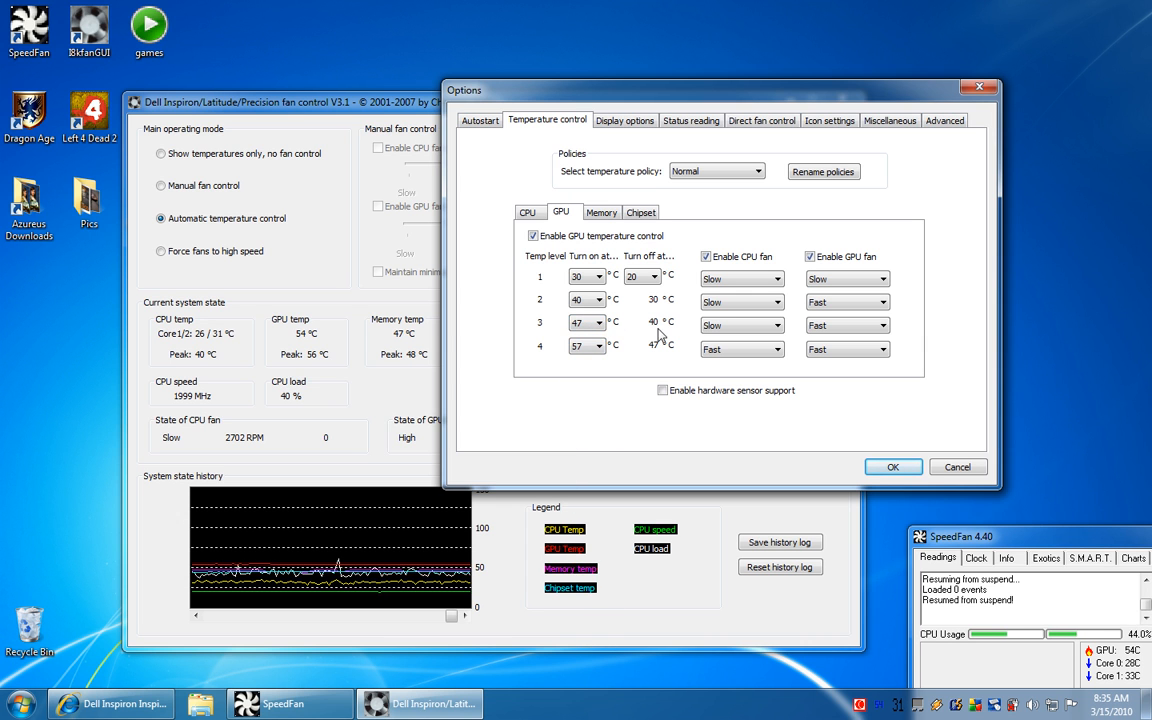
- Leave the options without saving and close the fan control window
left_click(957, 468)
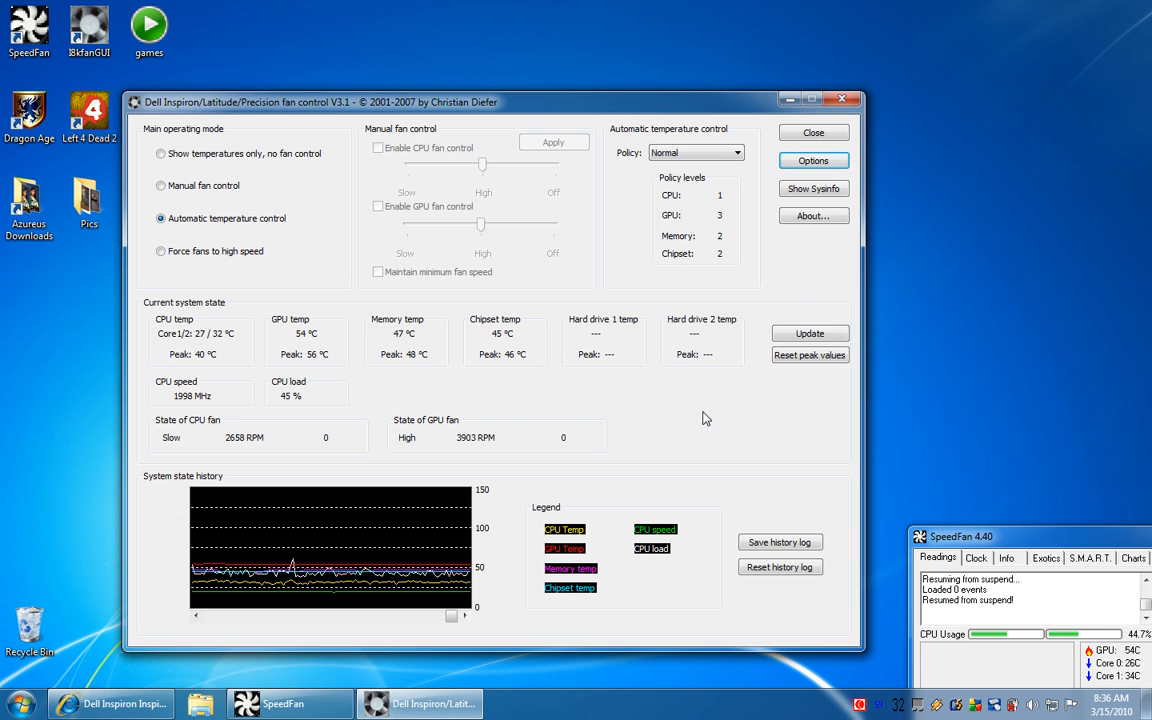
left_click(801, 136)
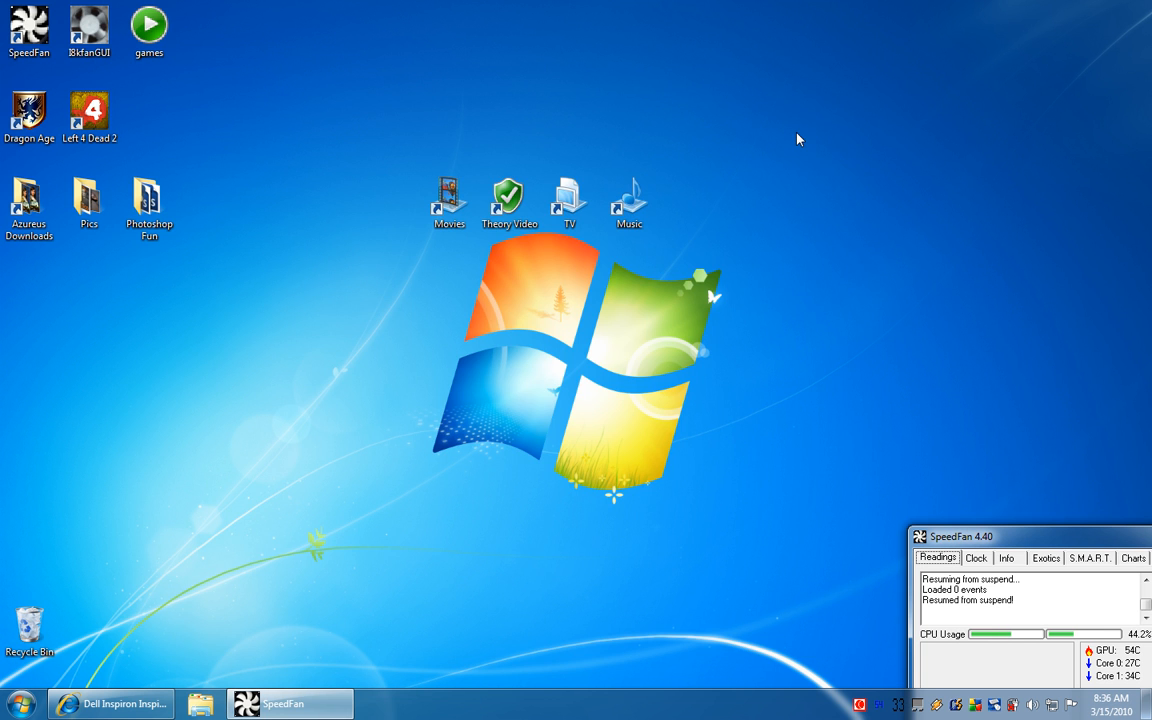